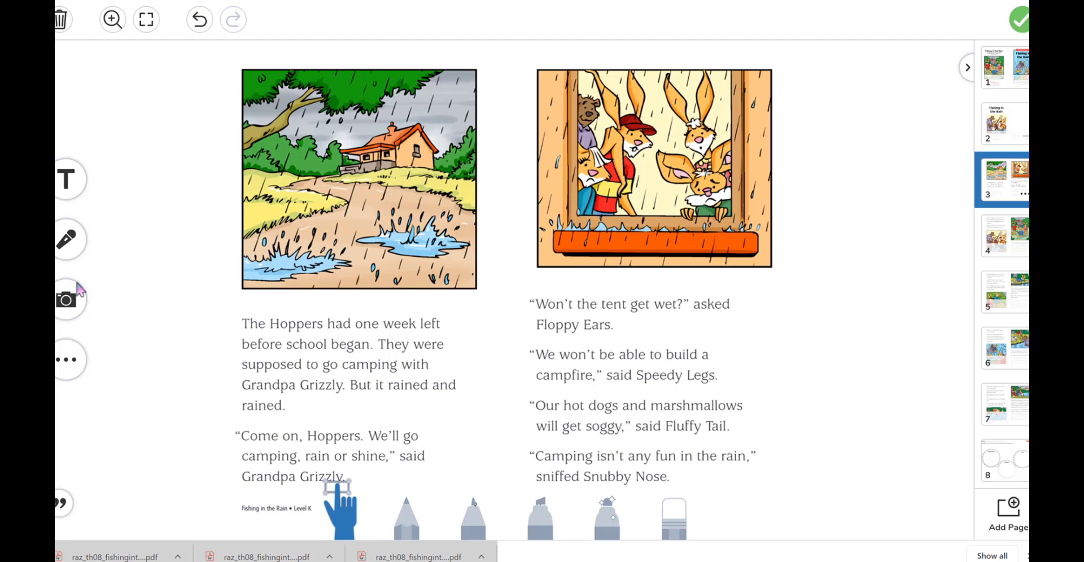
- Insert a straight blue arrow shape on page 3 and place it beside the lower part of the house picture
{"action": "left_click", "coordinate": [70, 363]}
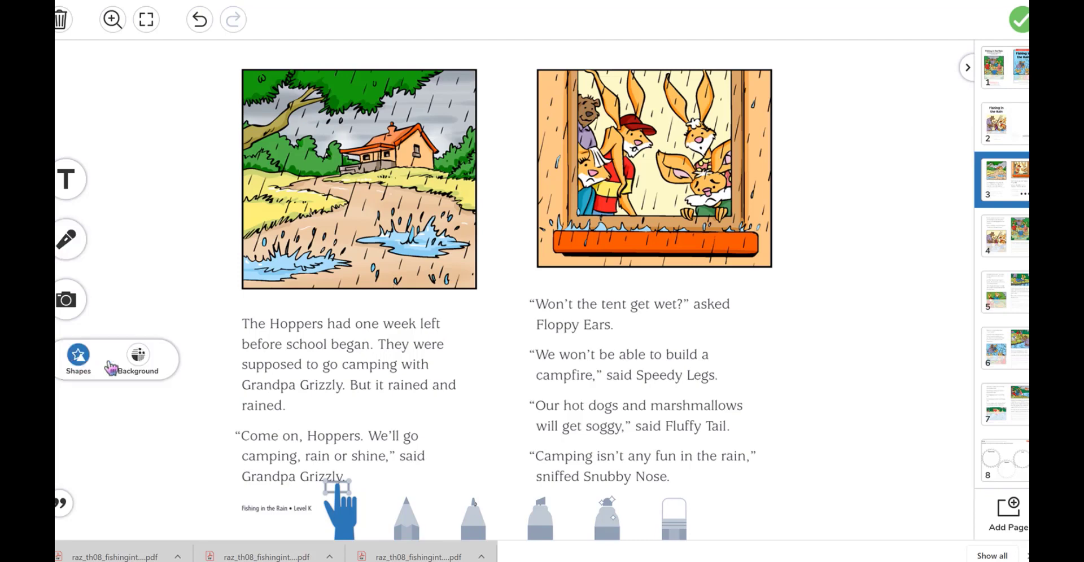
{"action": "left_click", "coordinate": [83, 359]}
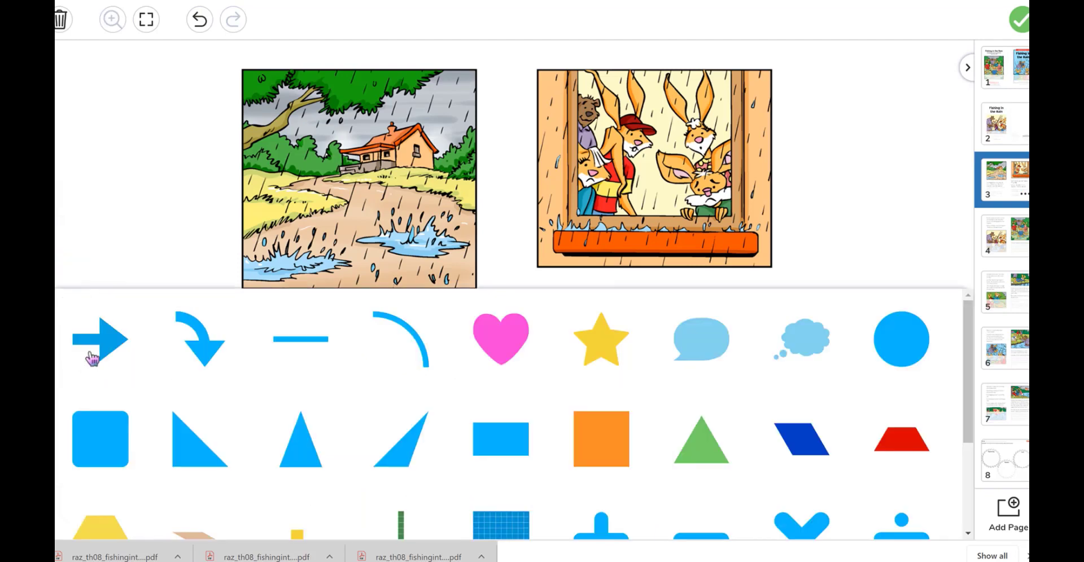
{"action": "left_click", "coordinate": [124, 343]}
{"action": "left_click_drag", "start_coordinate": [452, 182], "coordinate": [238, 244]}
{"action": "left_click", "coordinate": [231, 167]}
{"action": "left_click", "coordinate": [235, 237]}
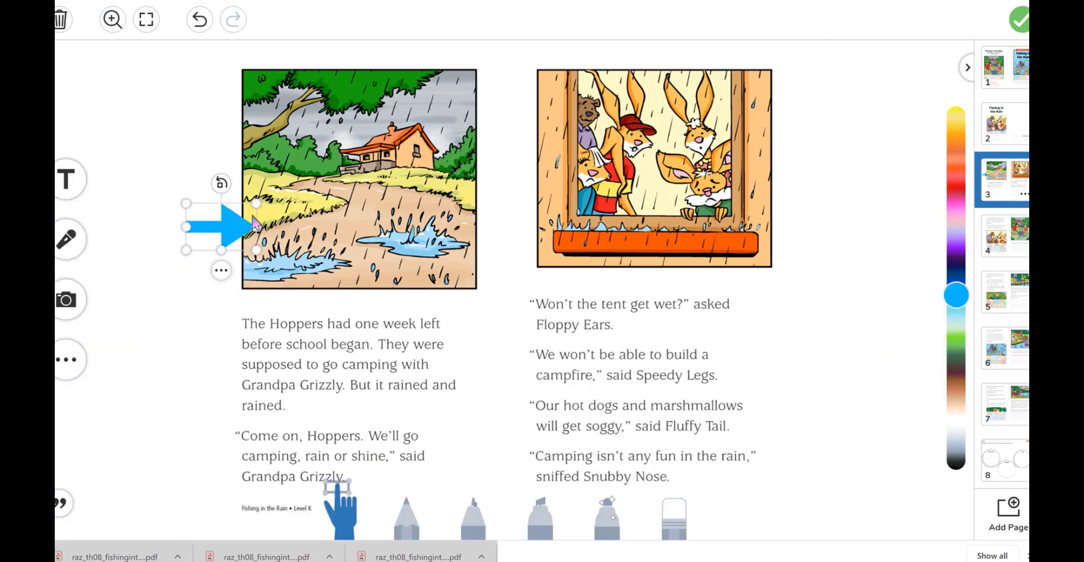
- Rotate and move the arrow so it points left at the microphone tool, and lock it in place
{"action": "left_click", "coordinate": [224, 188]}
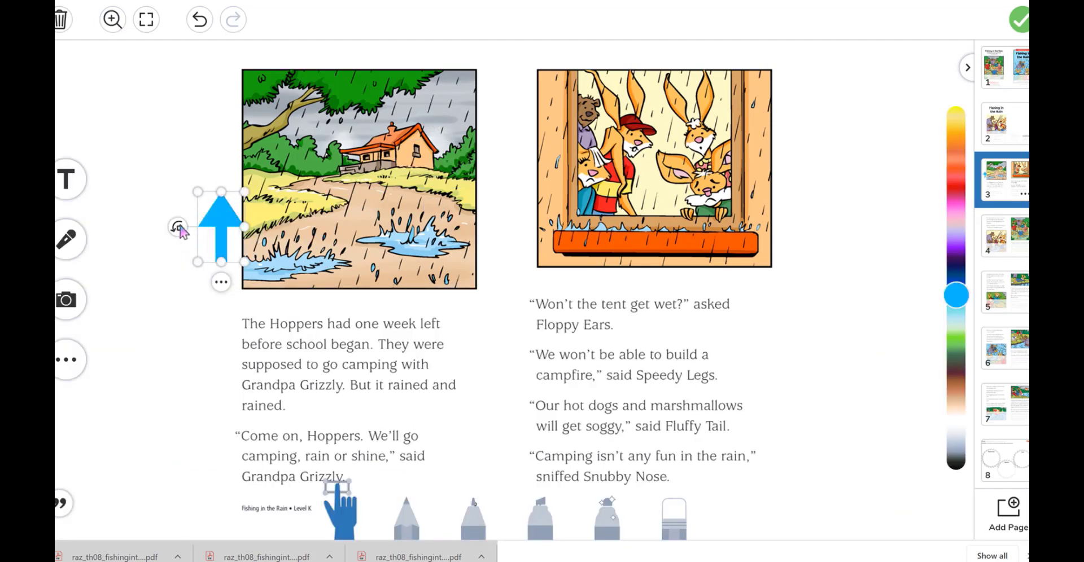
{"action": "left_click_drag", "start_coordinate": [180, 226], "coordinate": [199, 244]}
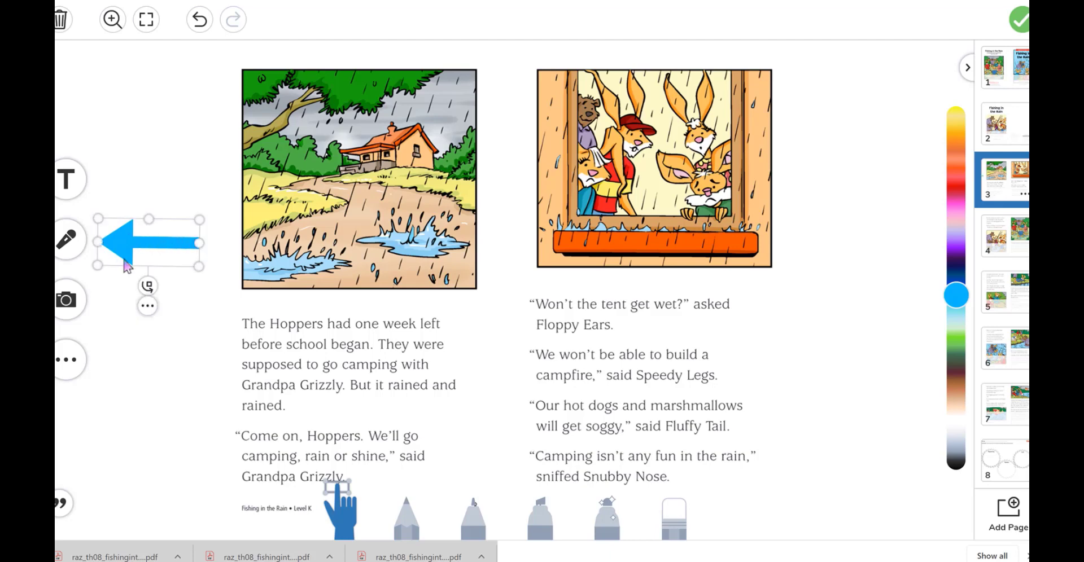
{"action": "left_click", "coordinate": [148, 305]}
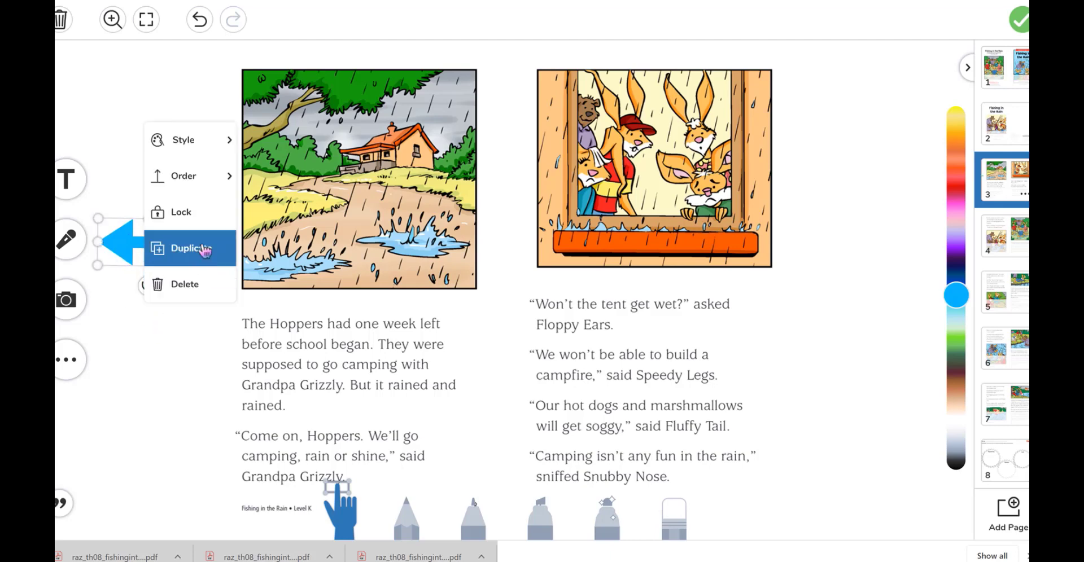
{"action": "left_click", "coordinate": [192, 228]}
- Add a text label reading "Click and Read" to page 3
{"action": "left_click", "coordinate": [67, 179]}
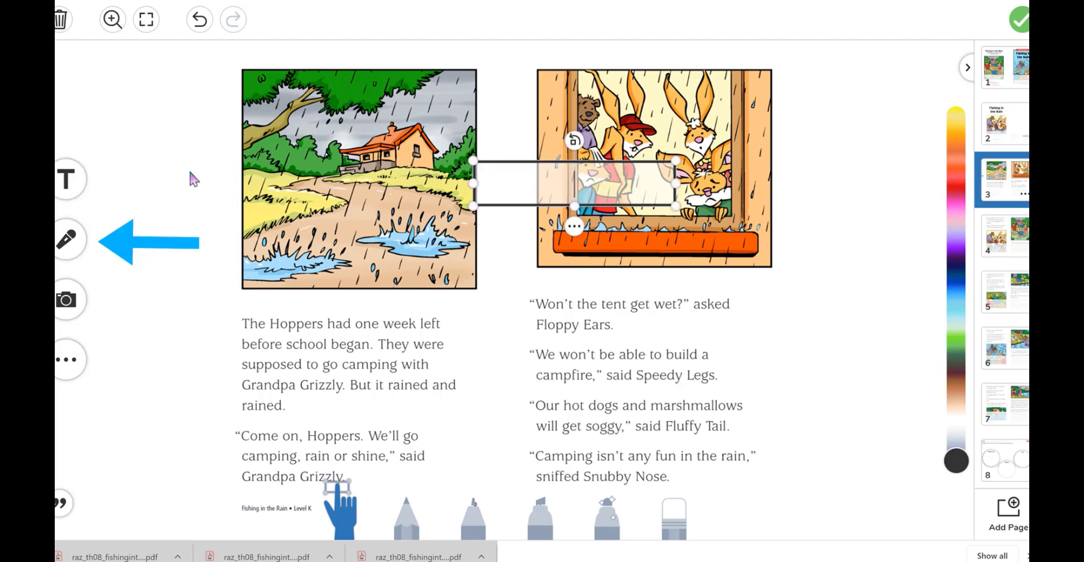
{"action": "type", "text": "Click a"}
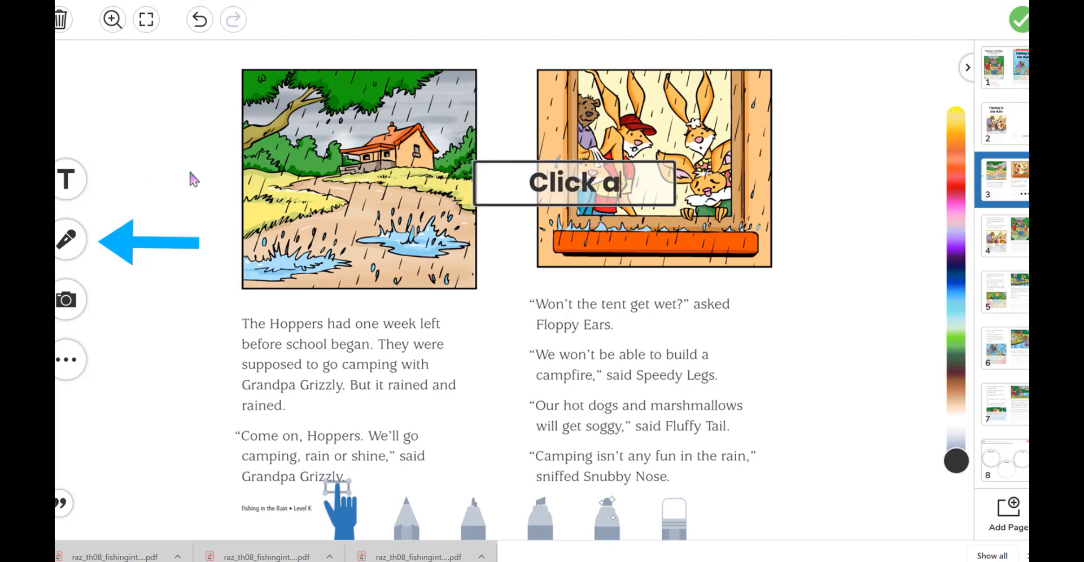
{"action": "type", "text": "nd Read"}
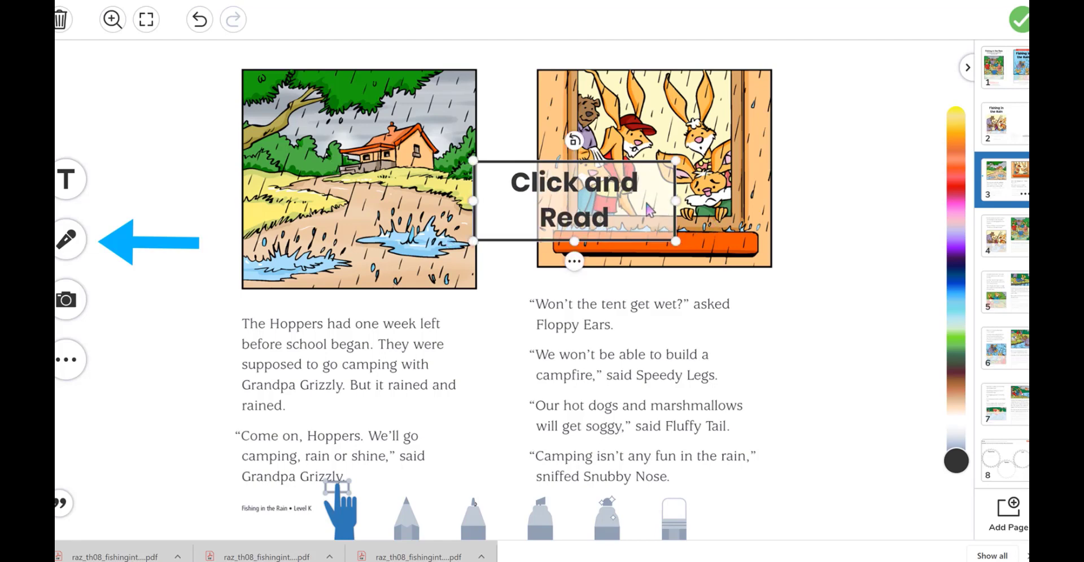
- Shrink the "Click and Read" label to fit directly above the blue arrow, and lock it
{"action": "left_click", "coordinate": [842, 205]}
{"action": "left_click_drag", "start_coordinate": [680, 244], "coordinate": [162, 200]}
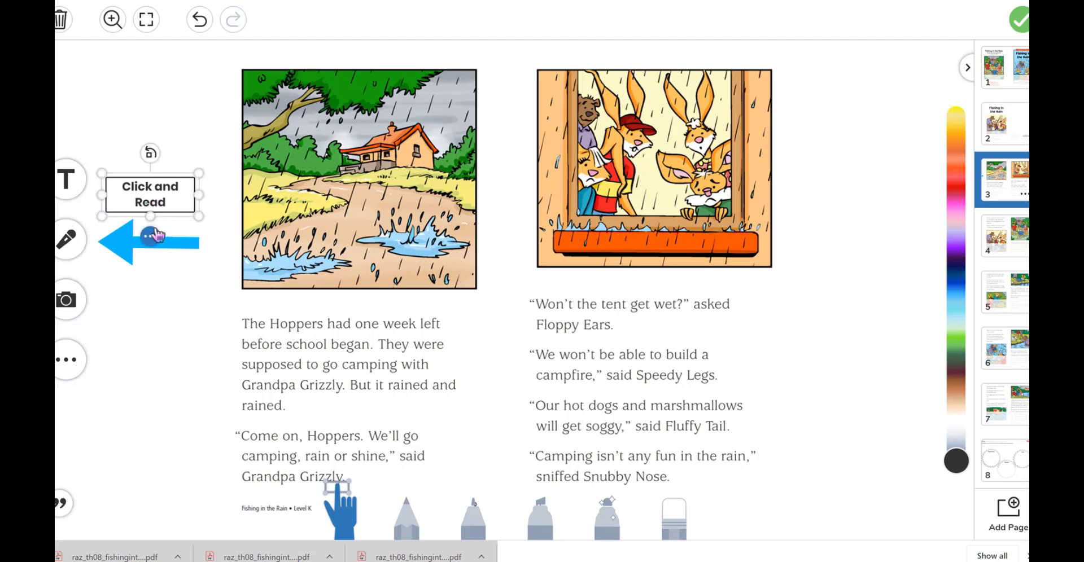
{"action": "left_click", "coordinate": [150, 237]}
{"action": "left_click", "coordinate": [177, 318]}
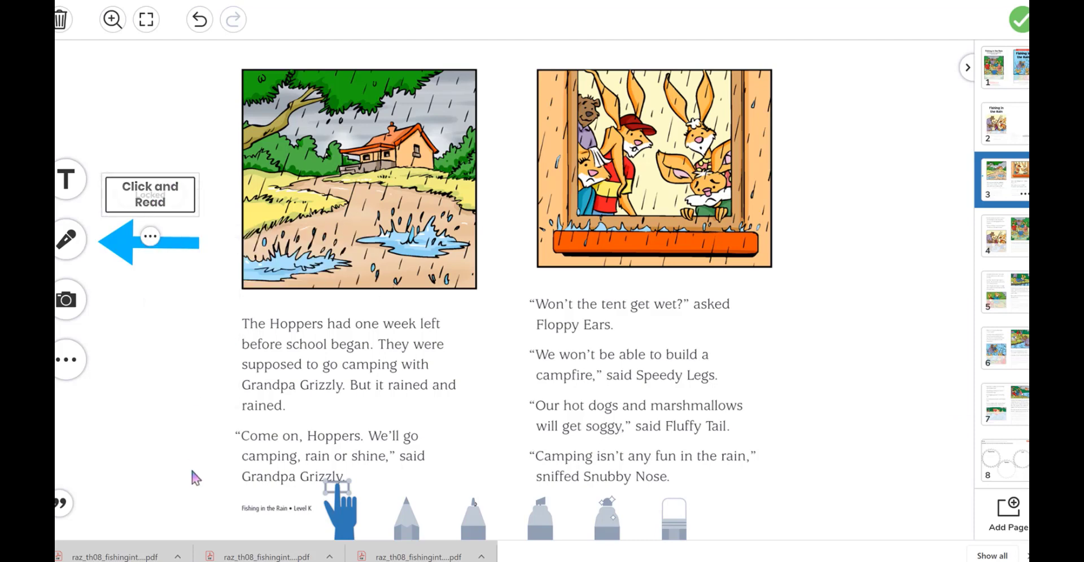
{"action": "left_click", "coordinate": [193, 472]}
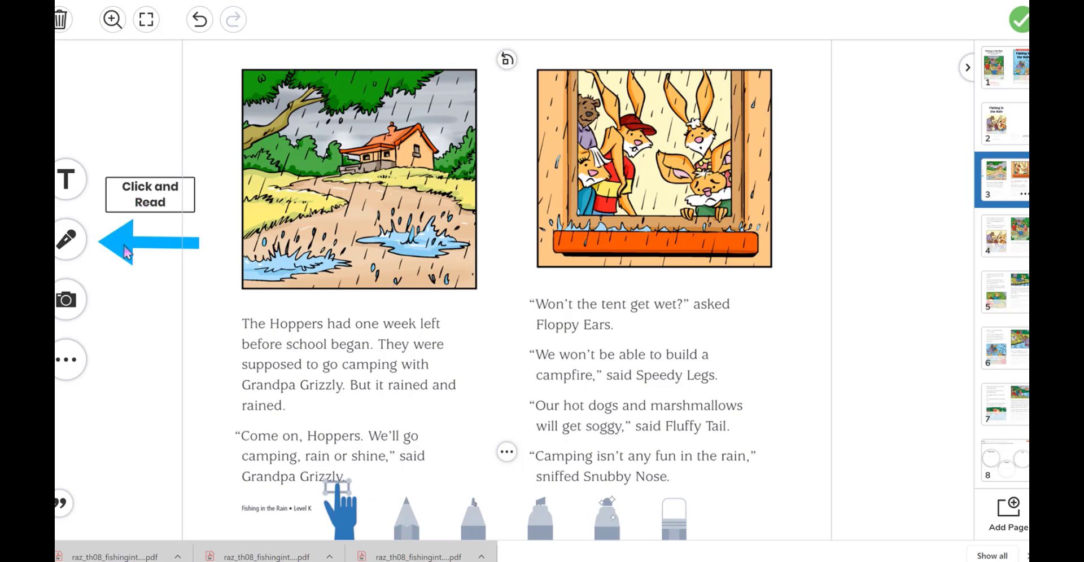
- Copy the blue arrow from page 3 and paste it onto page 4
{"action": "left_click", "coordinate": [996, 240]}
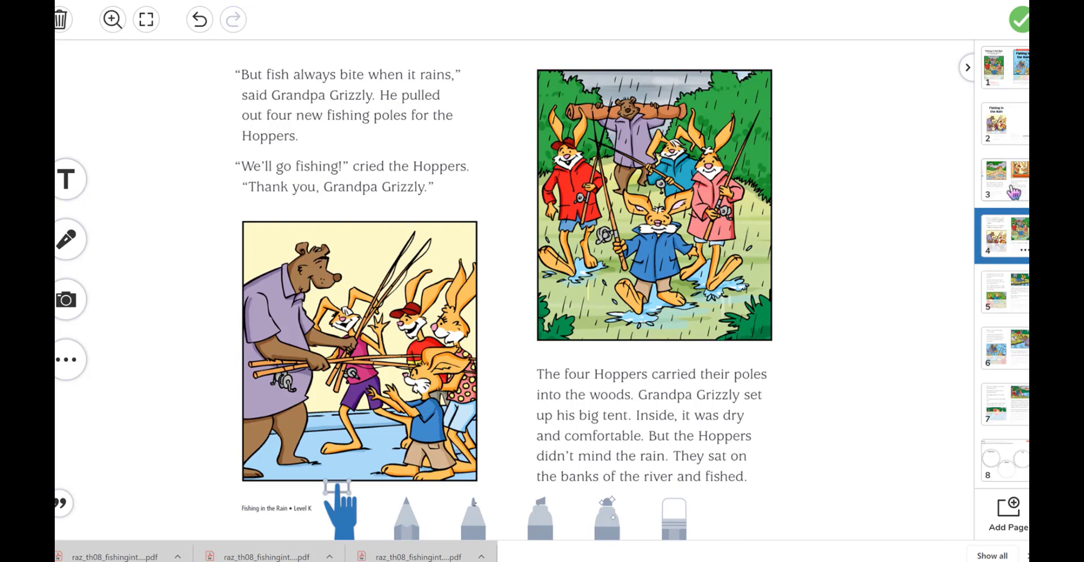
{"action": "left_click", "coordinate": [1011, 192]}
{"action": "left_click", "coordinate": [148, 249]}
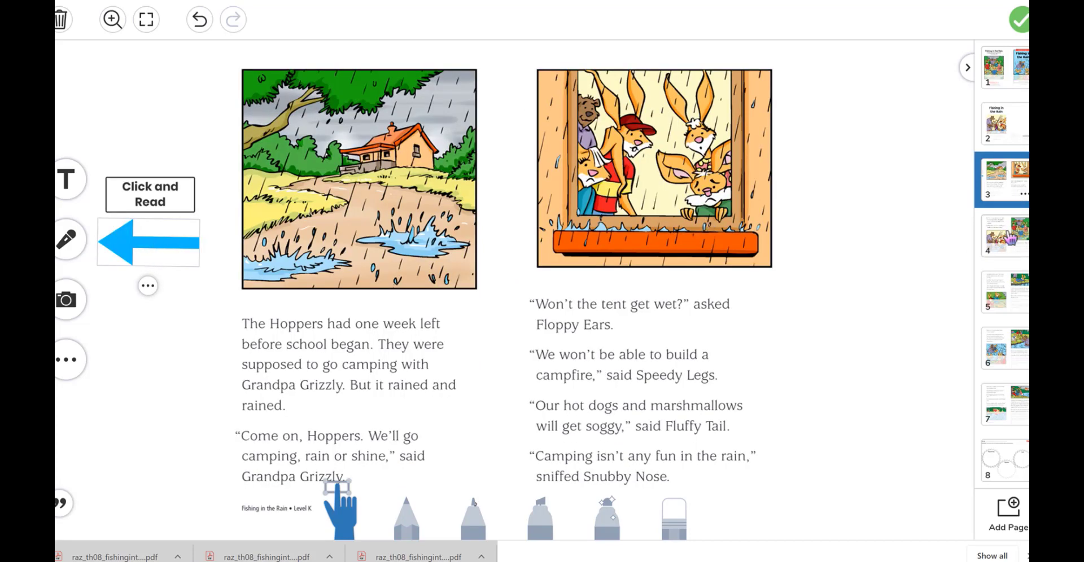
{"action": "left_click", "coordinate": [1008, 237]}
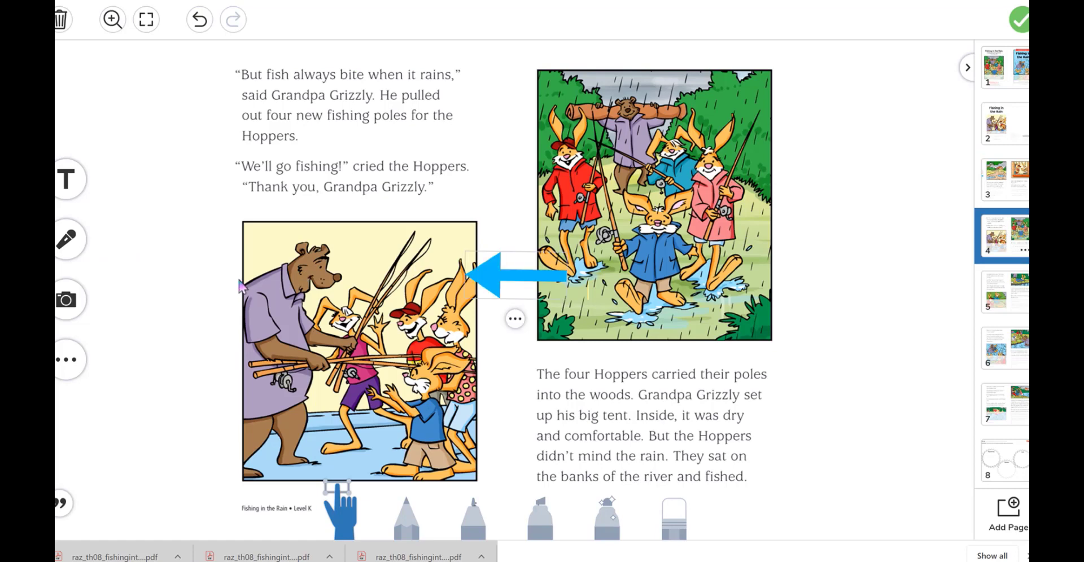
- Unlock the pasted arrow on page 4, place it pointing at the microphone tool, and lock it again
{"action": "left_click_drag", "start_coordinate": [461, 272], "coordinate": [124, 264]}
{"action": "left_click", "coordinate": [515, 319]}
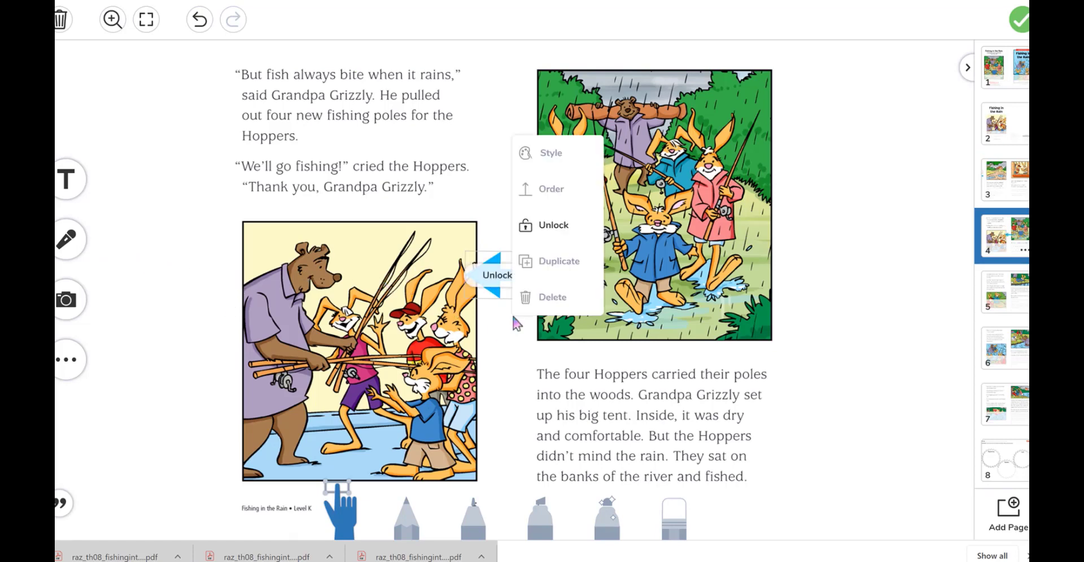
{"action": "left_click", "coordinate": [550, 224]}
{"action": "mouse_move", "coordinate": [508, 274]}
{"action": "left_mouse_down"}
{"action": "mouse_move", "coordinate": [335, 247]}
{"action": "mouse_move", "coordinate": [120, 259]}
{"action": "mouse_move", "coordinate": [148, 247]}
{"action": "left_mouse_up"}
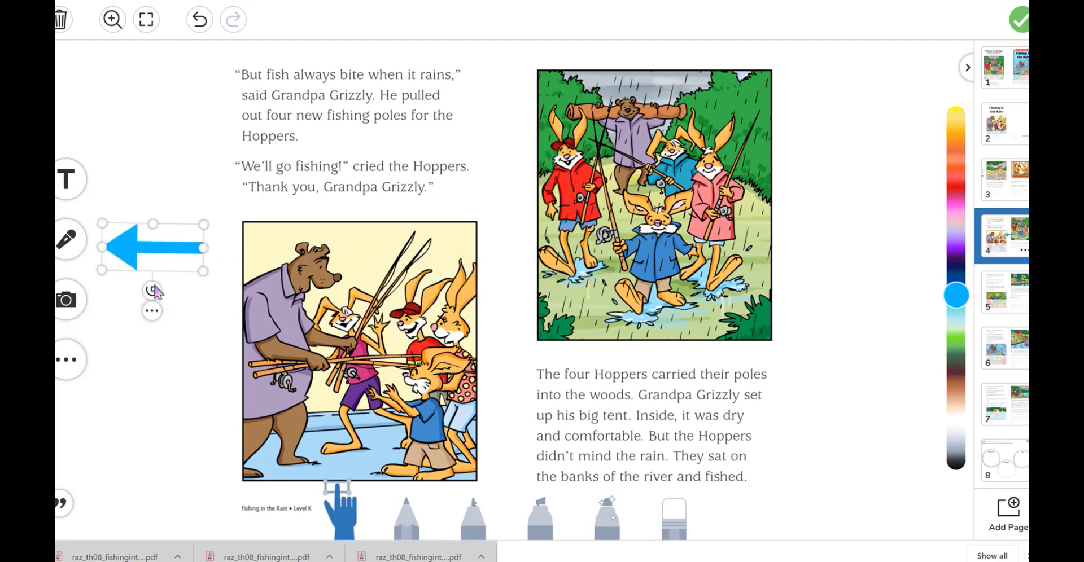
{"action": "left_click", "coordinate": [151, 312]}
{"action": "left_click", "coordinate": [204, 218]}
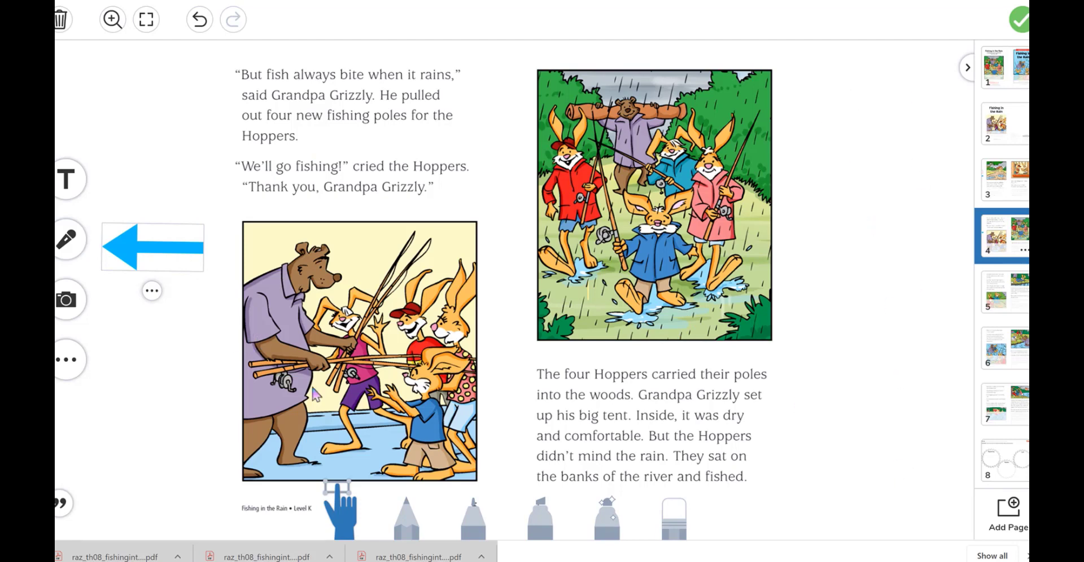
- Look through the template pages from the book cover on page 1 to the sequence worksheet on page 8
{"action": "left_click", "coordinate": [68, 242]}
{"action": "left_click", "coordinate": [1015, 85]}
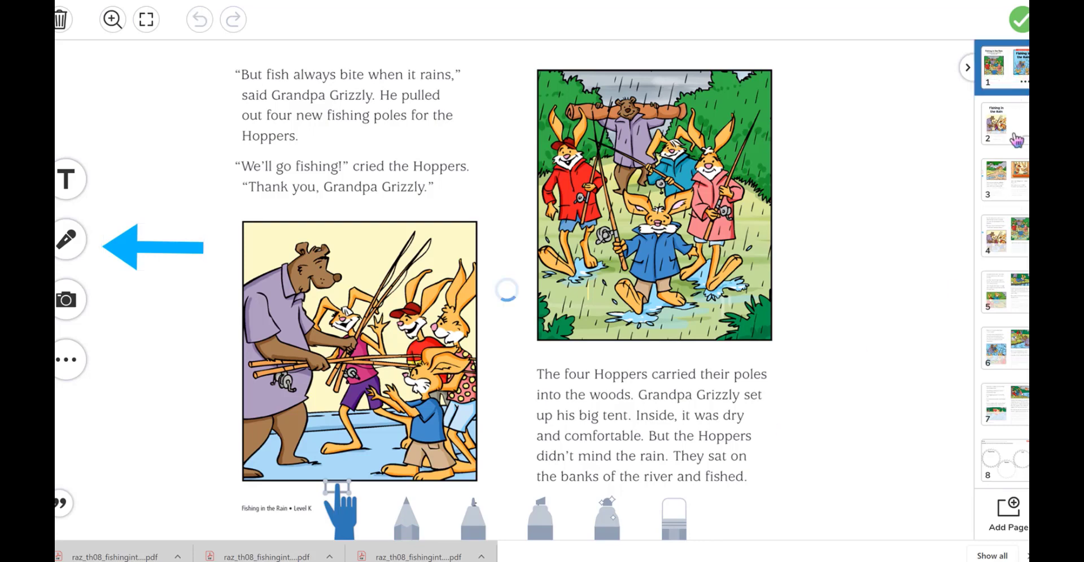
{"action": "left_click", "coordinate": [1015, 140]}
{"action": "left_click", "coordinate": [1016, 189]}
{"action": "left_click", "coordinate": [1004, 254]}
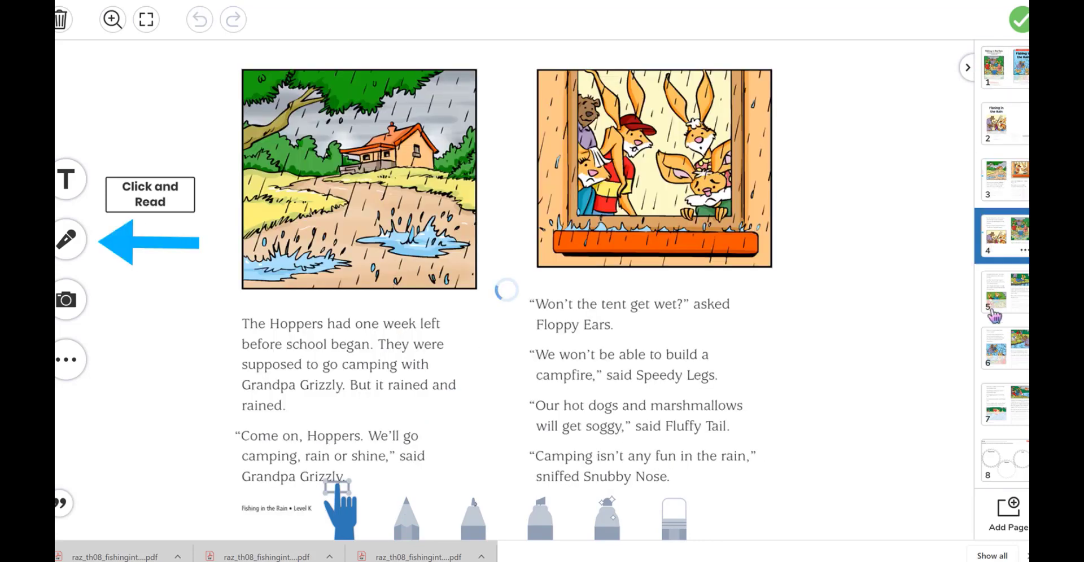
{"action": "left_click", "coordinate": [1000, 294]}
{"action": "left_click", "coordinate": [998, 357]}
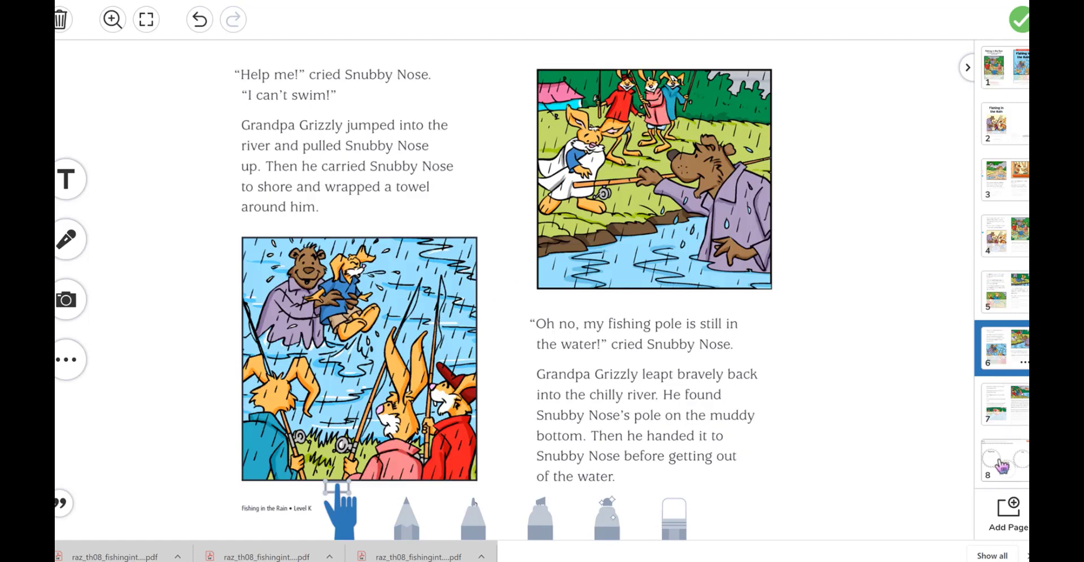
{"action": "left_click", "coordinate": [999, 409]}
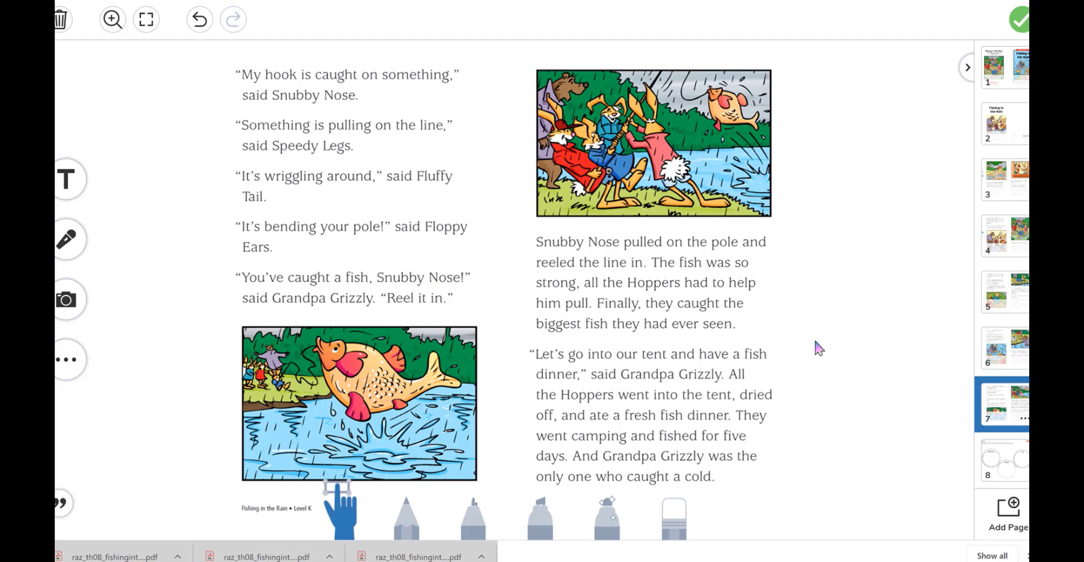
{"action": "left_click", "coordinate": [1008, 462]}
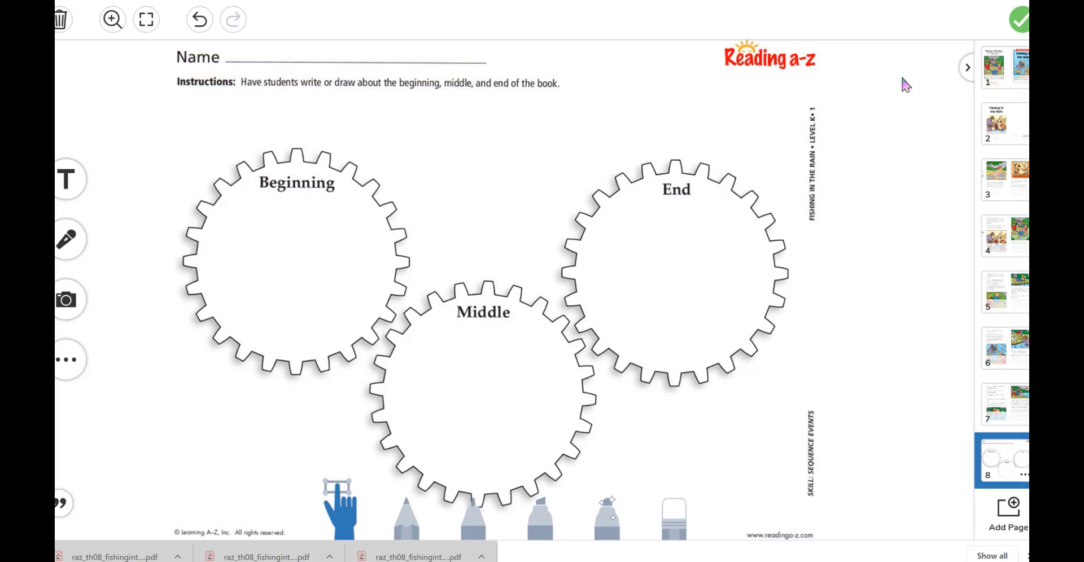
- Finish editing the student template and return to the activity details
{"action": "left_click", "coordinate": [823, 2]}
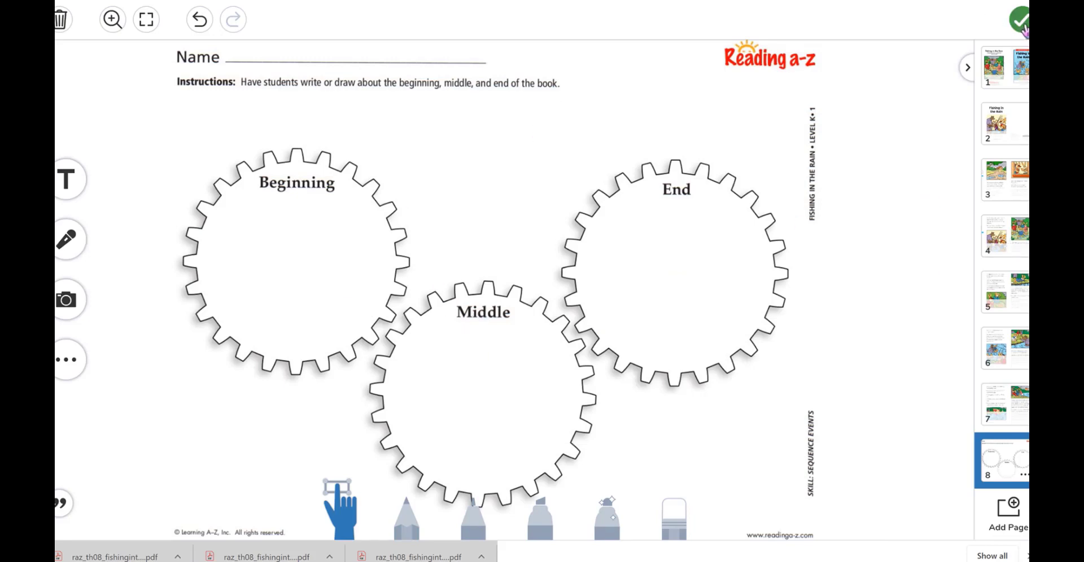
{"action": "left_click", "coordinate": [1021, 23]}
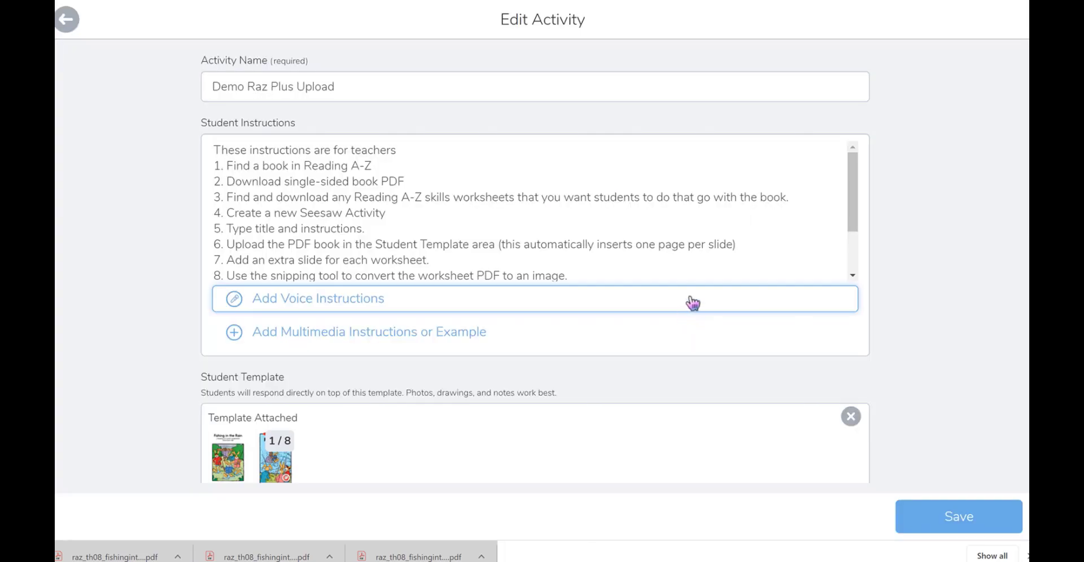
- Review the activity's name, student instructions, attached template, teacher notes and skills before saving
{"action": "scroll", "coordinate": [486, 341], "scroll_direction": "down", "scroll_amount": 3}
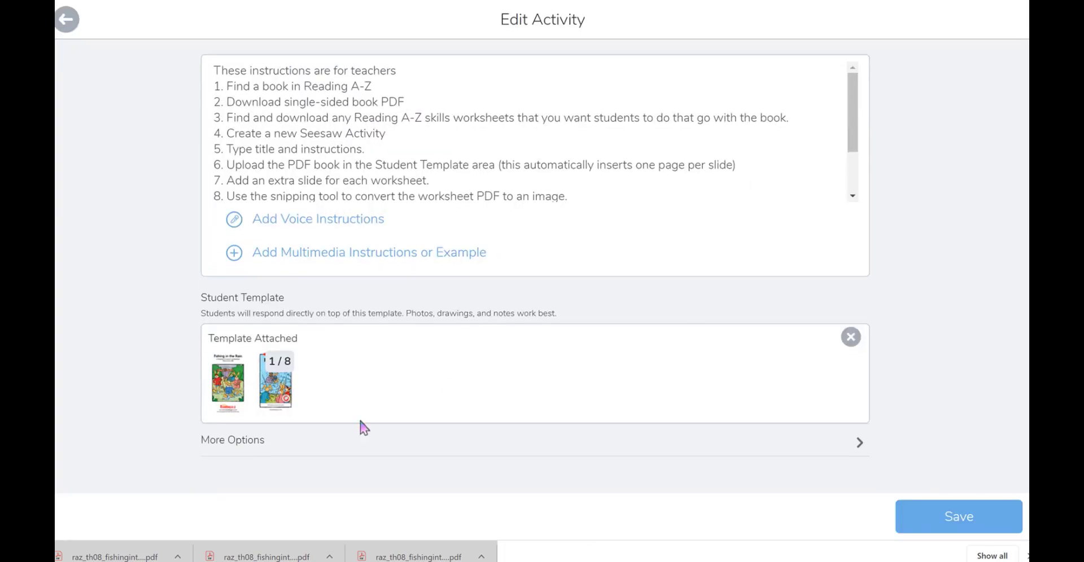
{"action": "scroll", "coordinate": [491, 356], "scroll_direction": "up", "scroll_amount": 2}
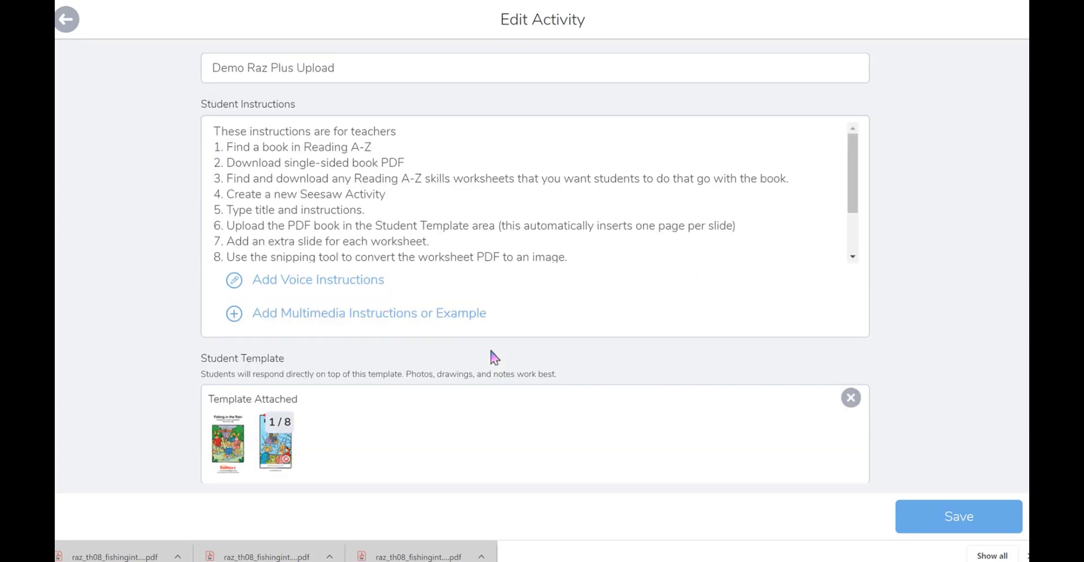
{"action": "scroll", "coordinate": [495, 358], "scroll_direction": "up", "scroll_amount": 1}
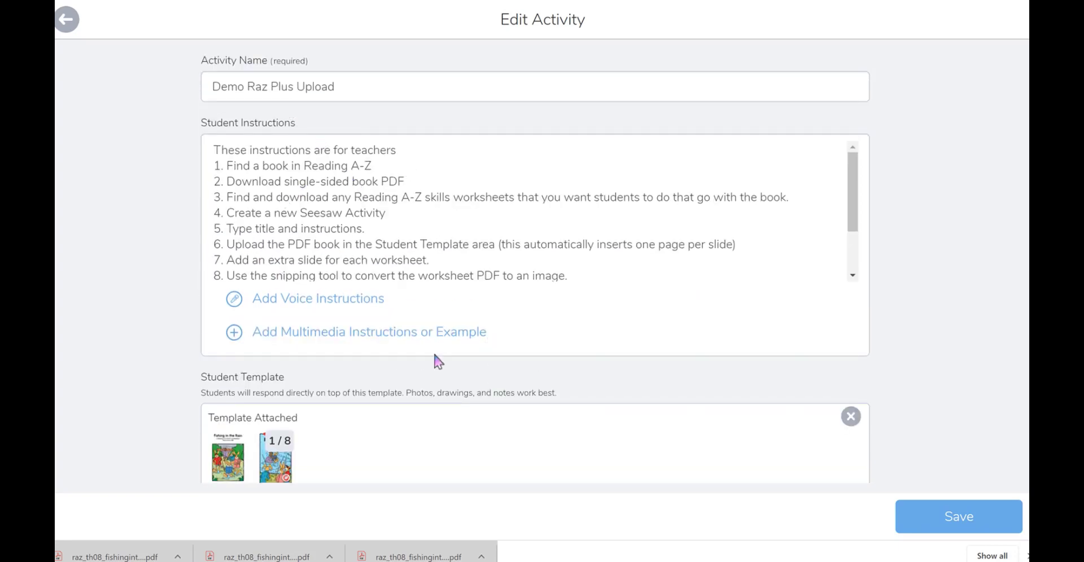
{"action": "scroll", "coordinate": [539, 341], "scroll_direction": "down", "scroll_amount": 5}
{"action": "scroll", "coordinate": [571, 347], "scroll_direction": "up", "scroll_amount": 5}
{"action": "scroll", "coordinate": [870, 218], "scroll_direction": "down", "scroll_amount": 5}
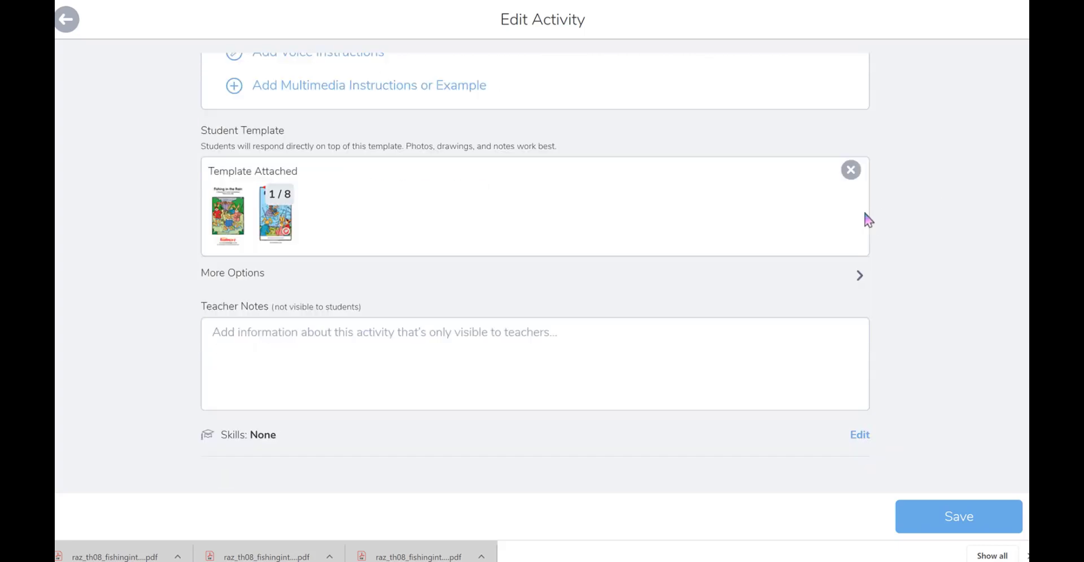
{"action": "scroll", "coordinate": [866, 218], "scroll_direction": "up", "scroll_amount": 5}
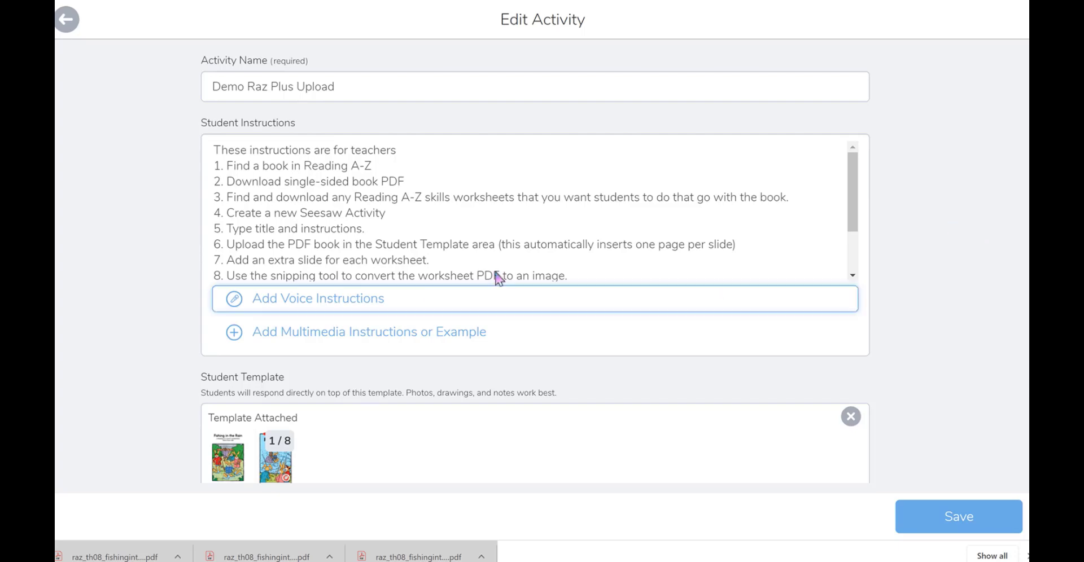
{"action": "scroll", "coordinate": [731, 300], "scroll_direction": "down", "scroll_amount": 3}
{"action": "scroll", "coordinate": [853, 303], "scroll_direction": "up", "scroll_amount": 3}
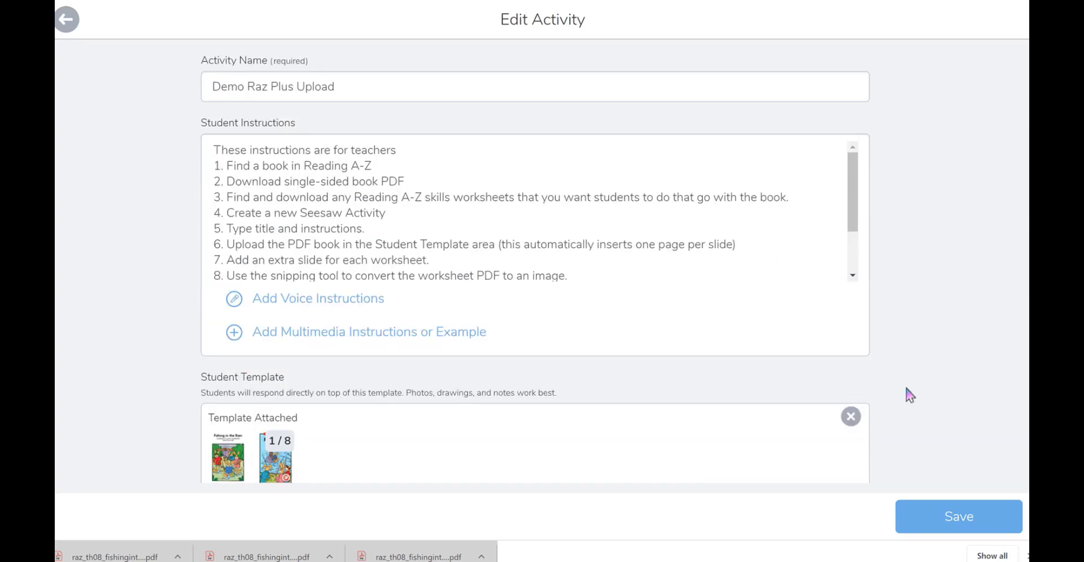